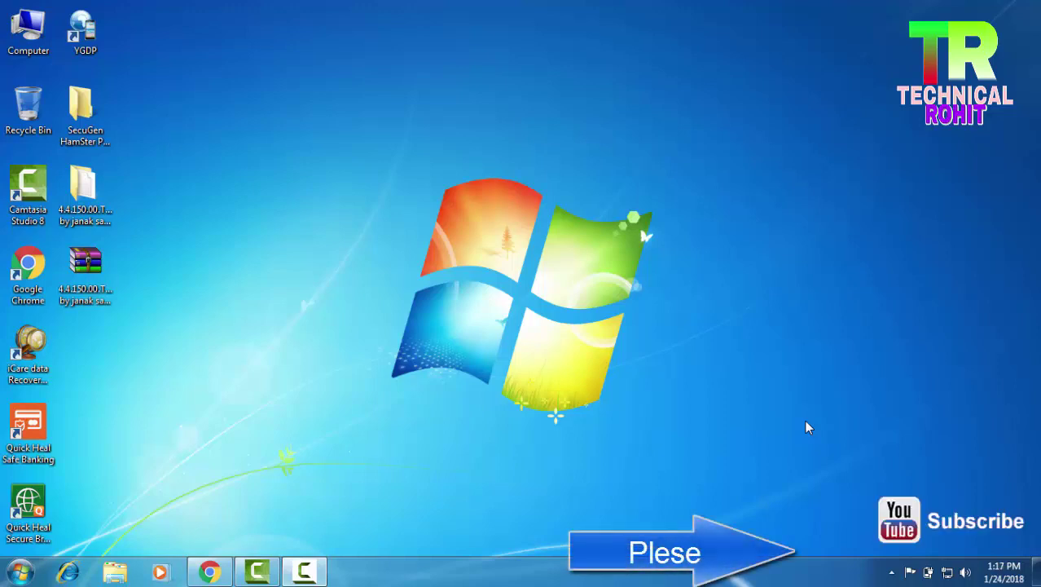
right_click(522, 220)
click(570, 265)
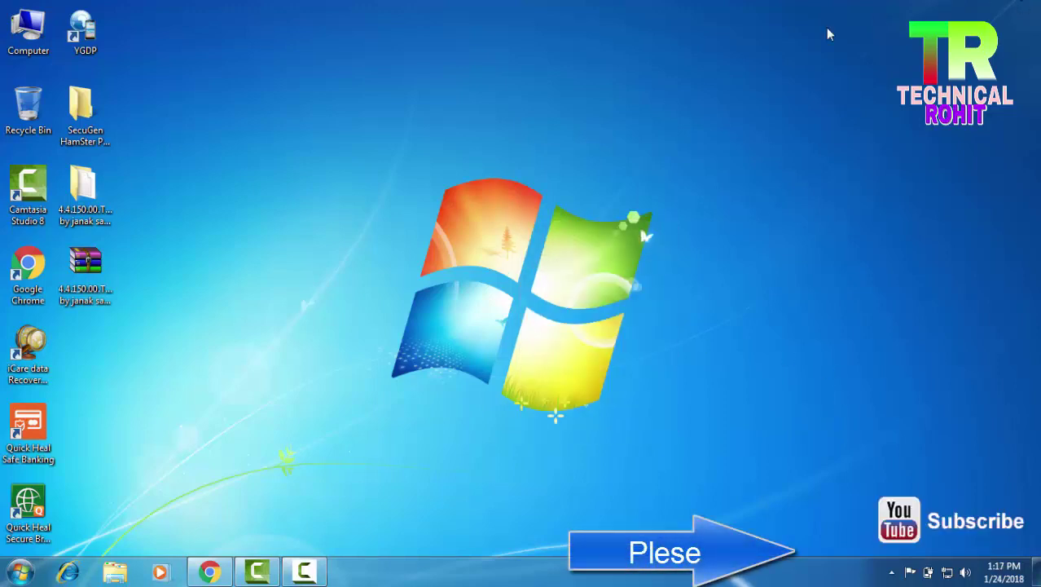
click(82, 129)
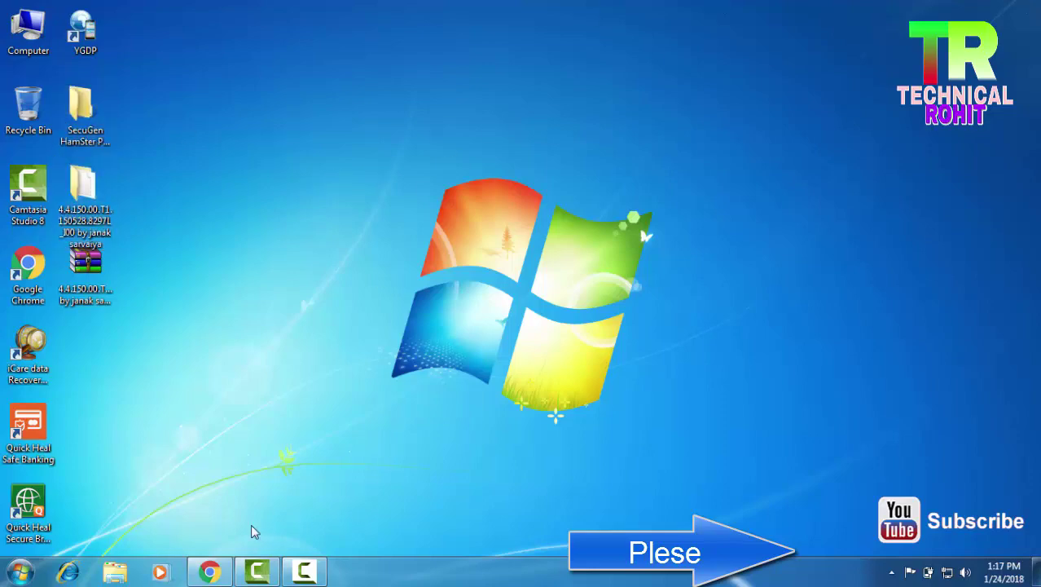
click(209, 571)
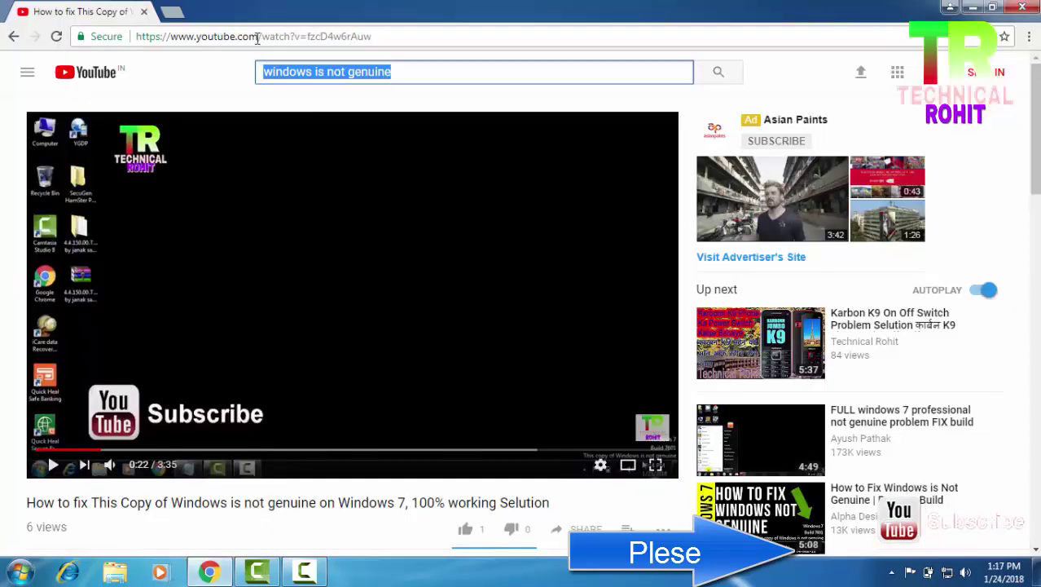
click(972, 8)
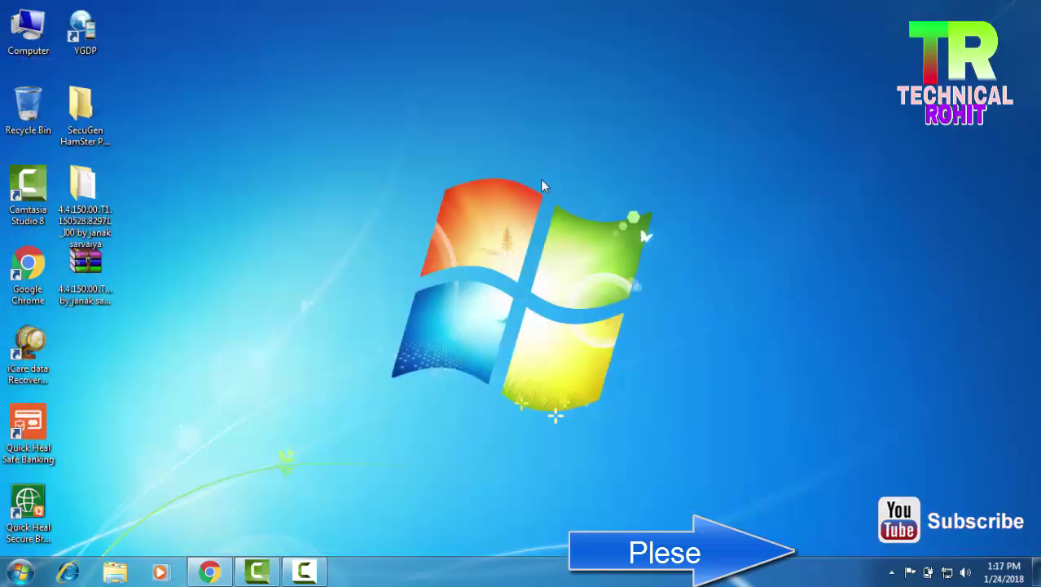
right_click(541, 179)
click(583, 225)
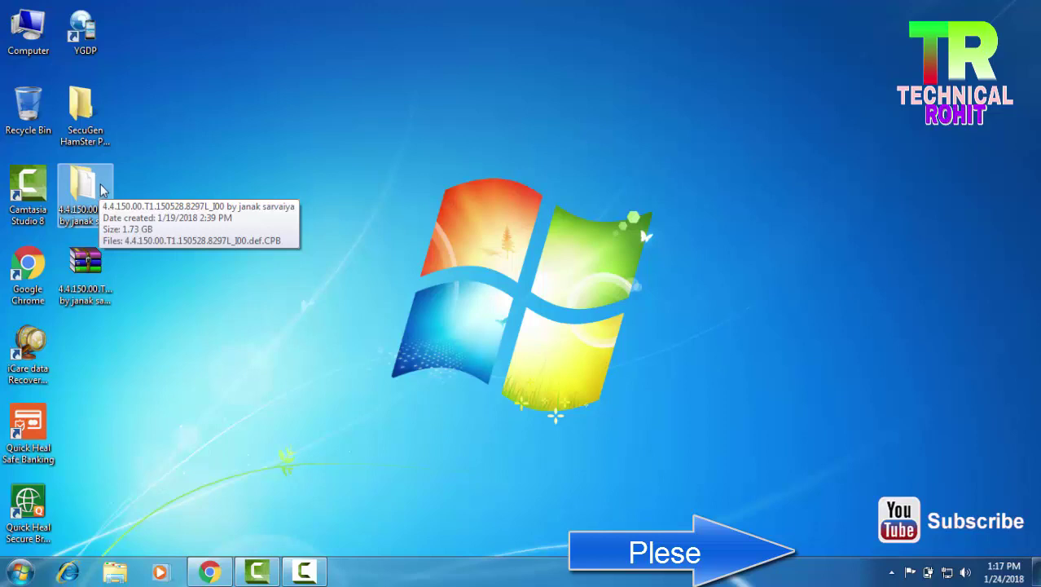
right_click(190, 159)
click(230, 200)
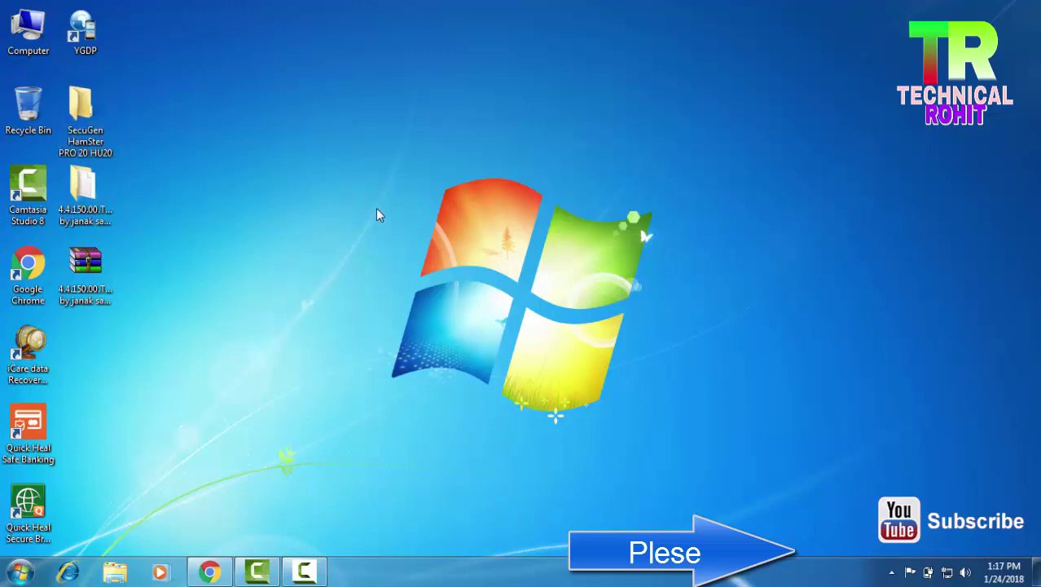
right_click(316, 162)
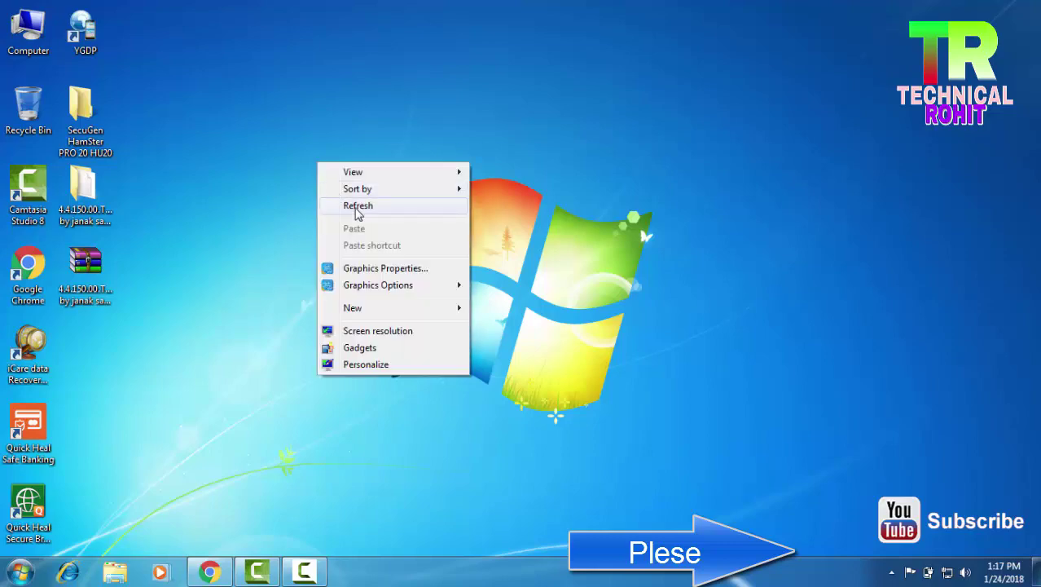
click(349, 206)
Open the All COMPANY WAYS FLASH FILE folder on Local Disk (F:) and look through its subfolders
double_click(28, 29)
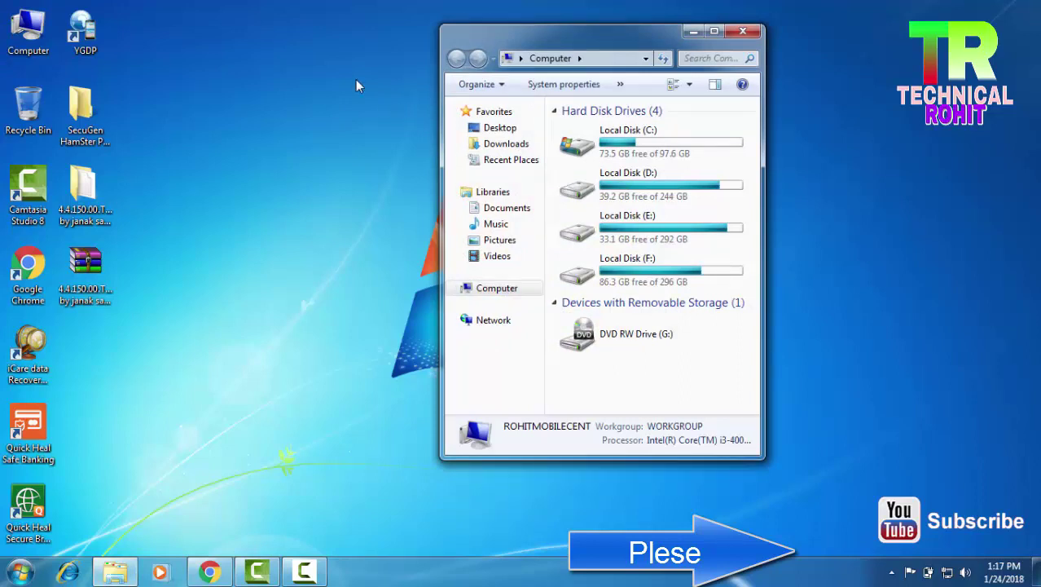
double_click(728, 277)
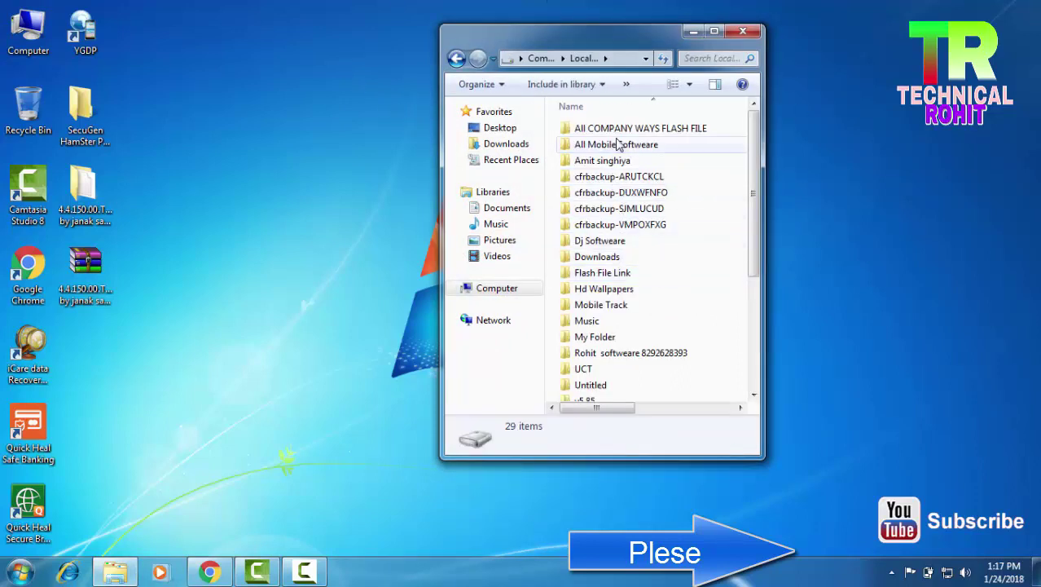
double_click(628, 129)
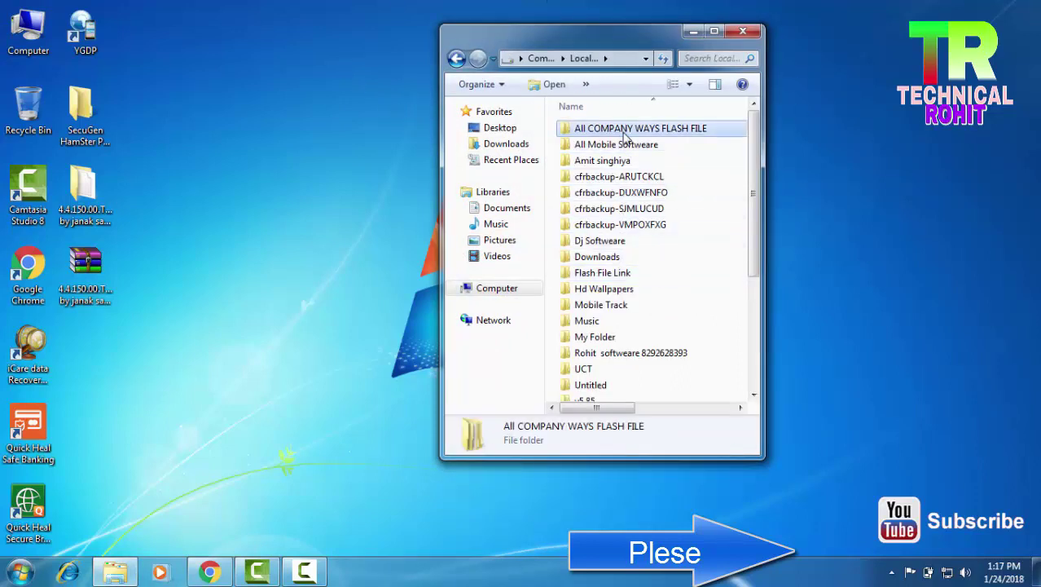
click(456, 59)
double_click(633, 129)
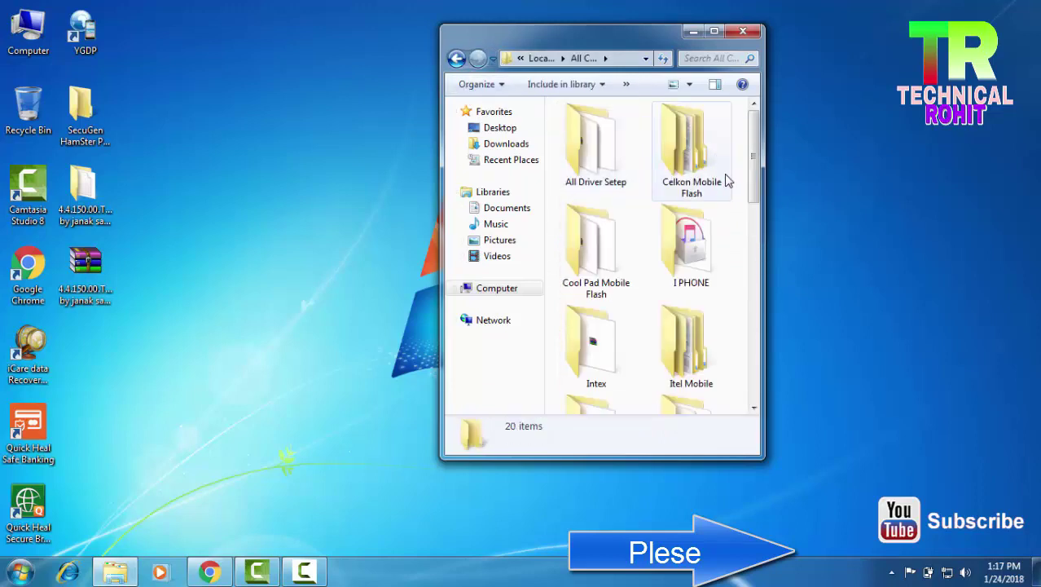
scroll(727, 181, down, 5)
click(623, 186)
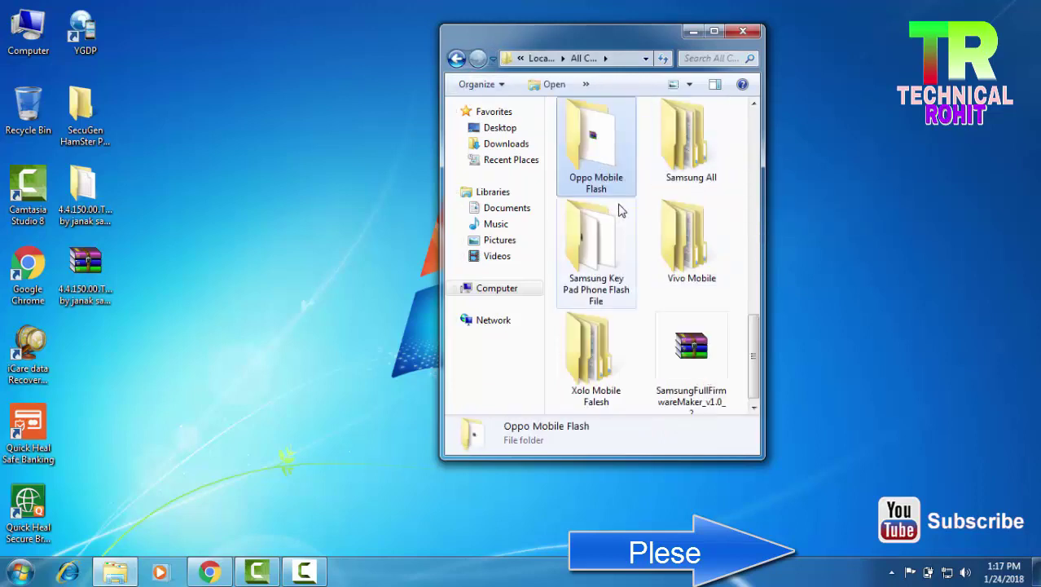
scroll(723, 203, up, 10)
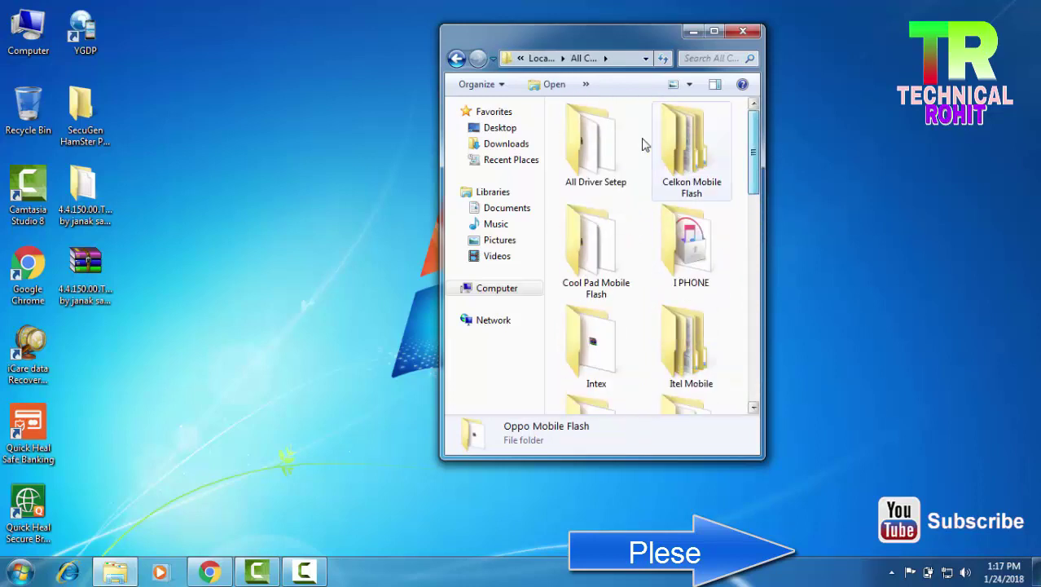
Launch Odin3 from the Odin3 v3.10.7 folder inside All Driver Setep
double_click(599, 143)
scroll(614, 167, down, 5)
click(617, 184)
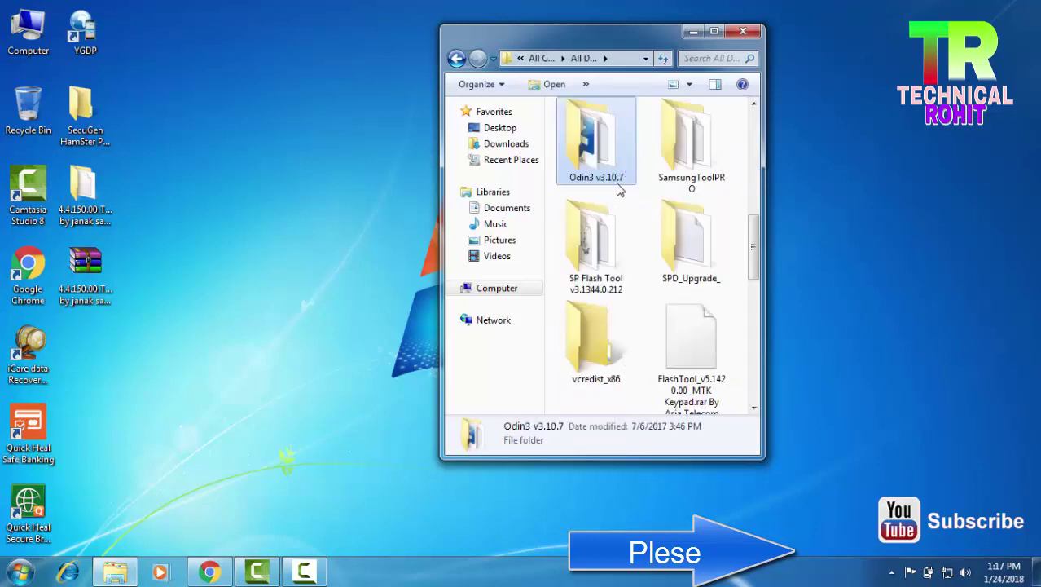
double_click(617, 186)
double_click(602, 131)
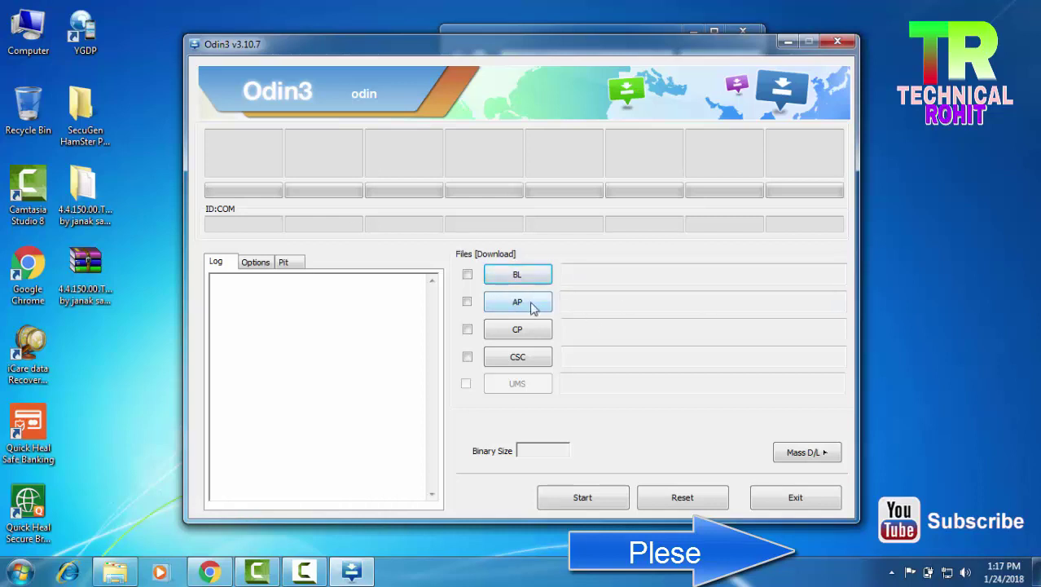
Start choosing the AP firmware file and browse from Computer through All COMPANY WAYS FLASH FILE and Samsung All to the Z -- SERIS folder
click(529, 303)
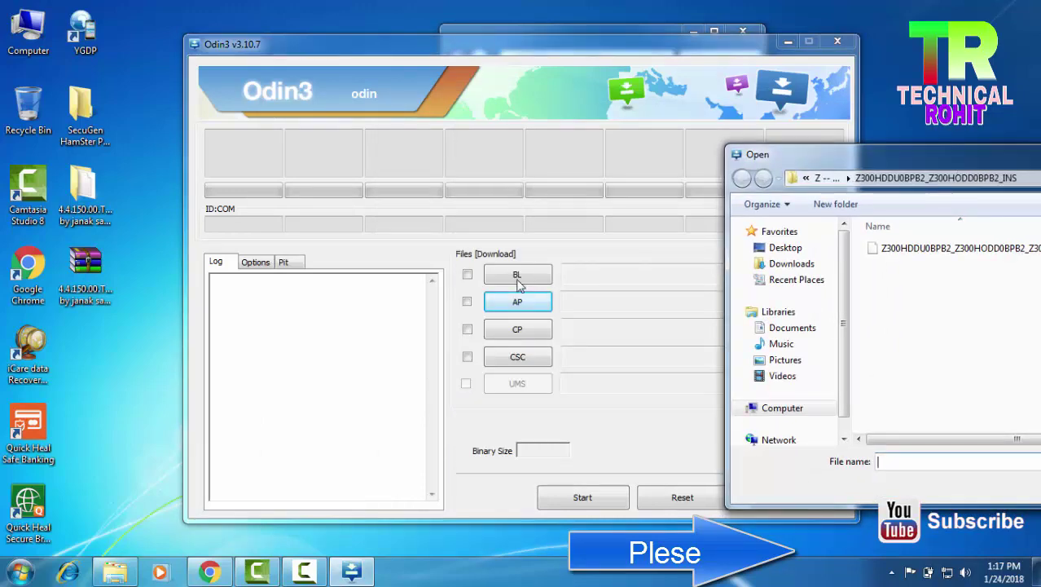
drag(978, 154, 693, 119)
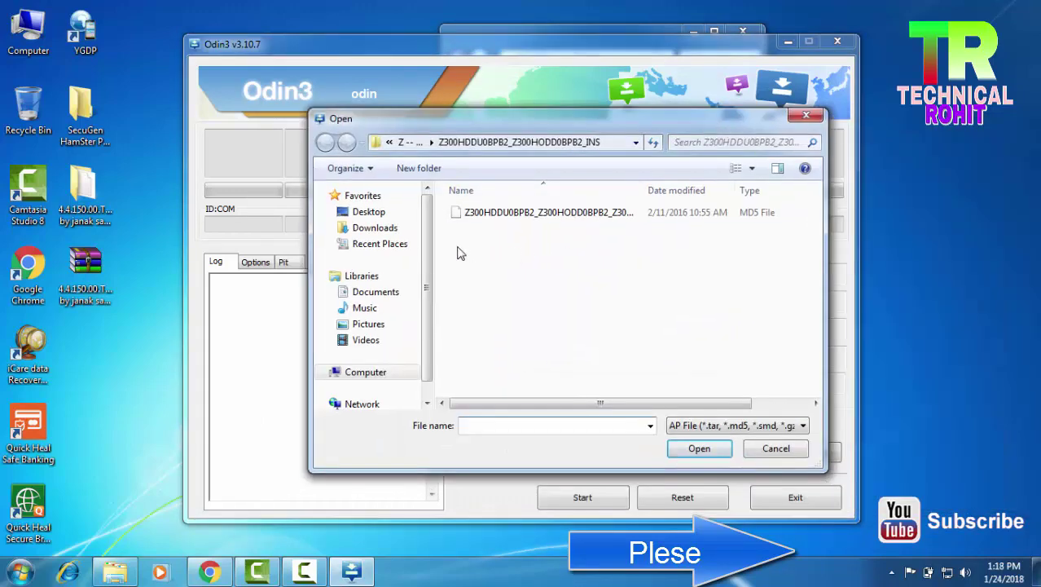
click(505, 221)
click(366, 371)
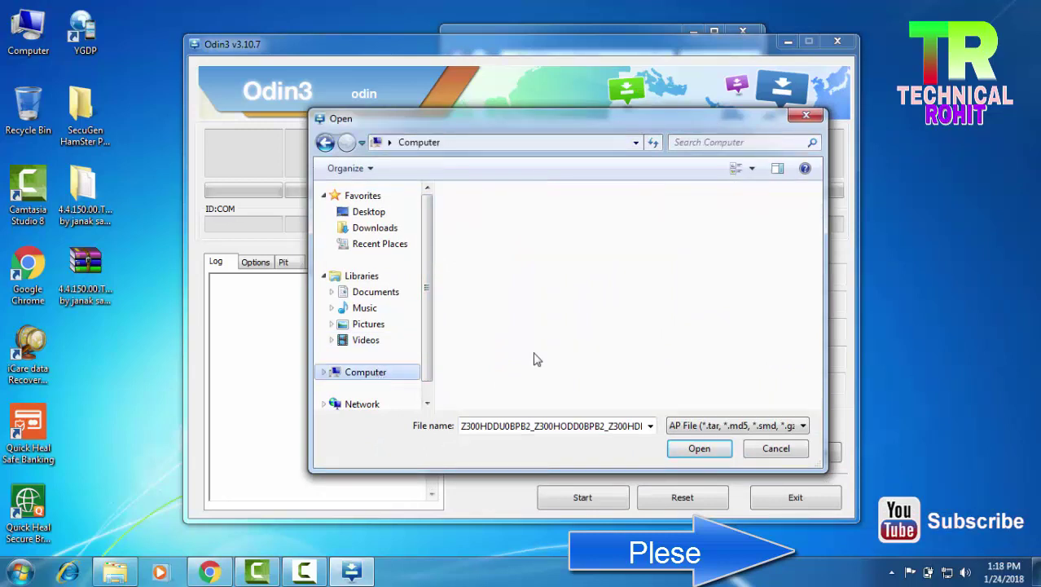
double_click(531, 351)
double_click(505, 213)
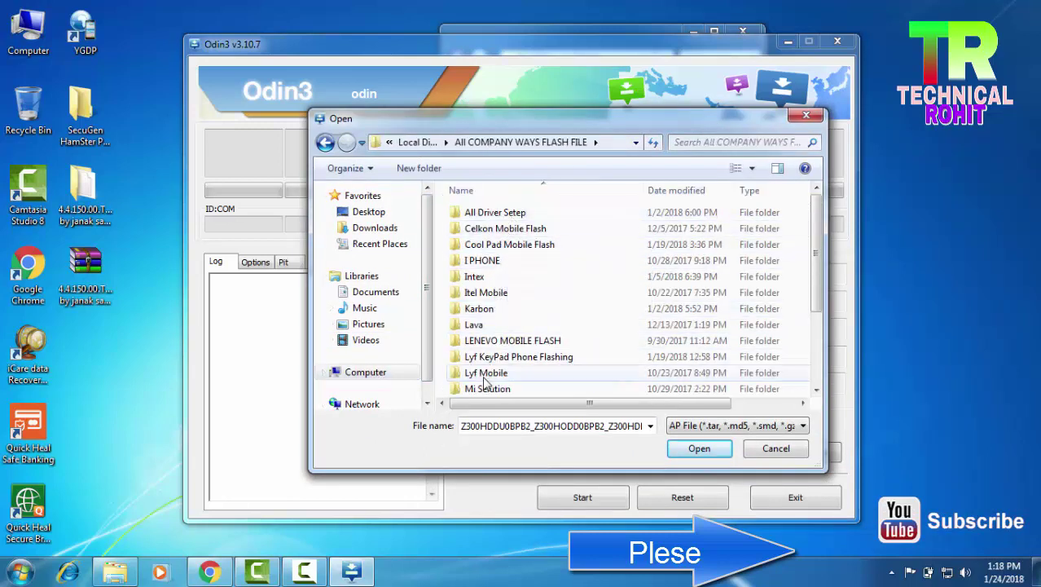
scroll(487, 379, down, 3)
double_click(491, 340)
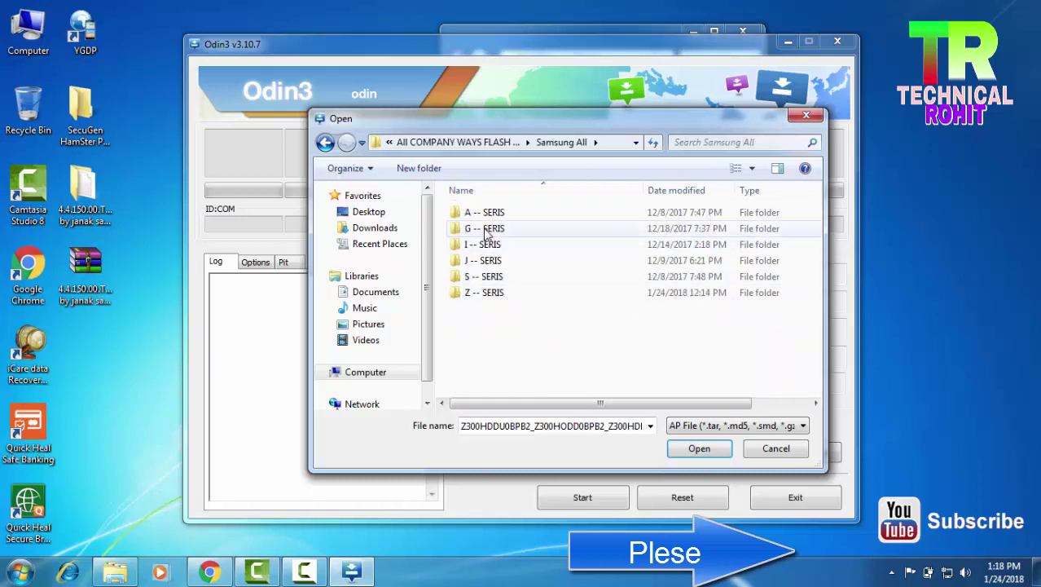
double_click(471, 293)
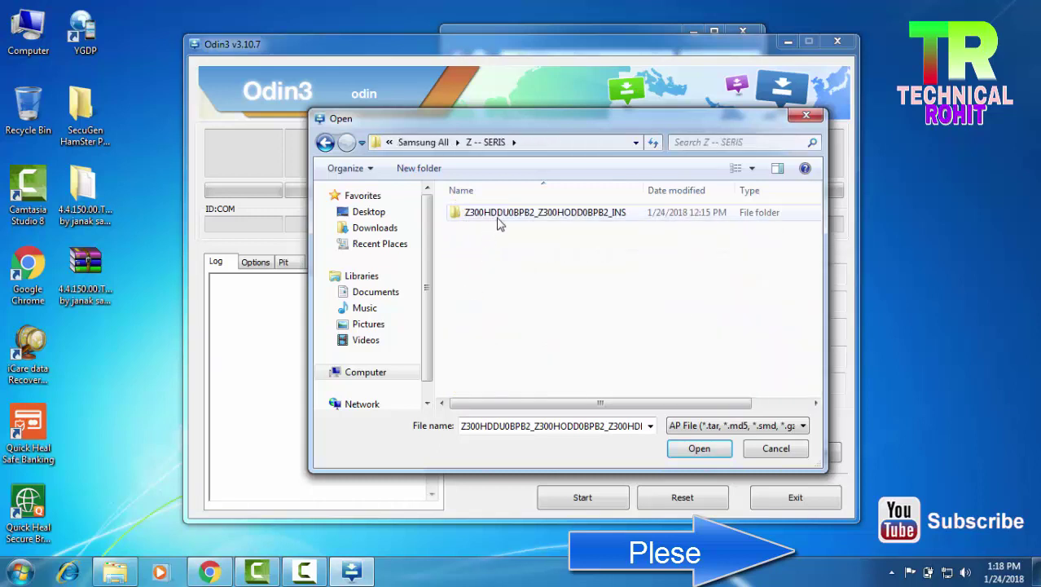
click(691, 428)
click(697, 442)
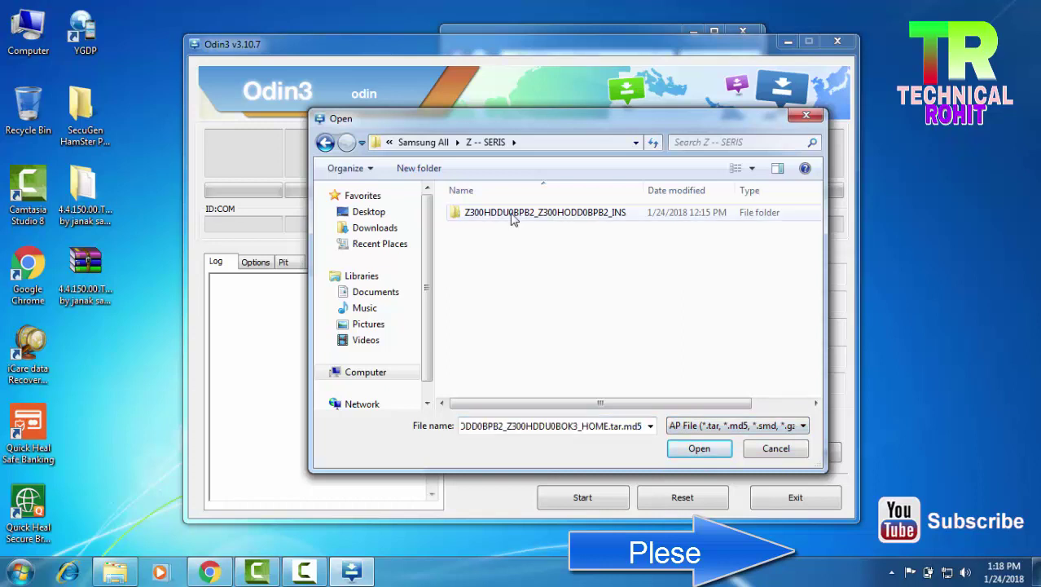
Load Z300HDDU0BPB2_Z300HODD0BPB2_Z300HDDU0BOK3_HOME.tar.md5 from the Z300HDDU0BPB2_Z300HODD0BPB2_INS folder as the AP file
right_click(97, 277)
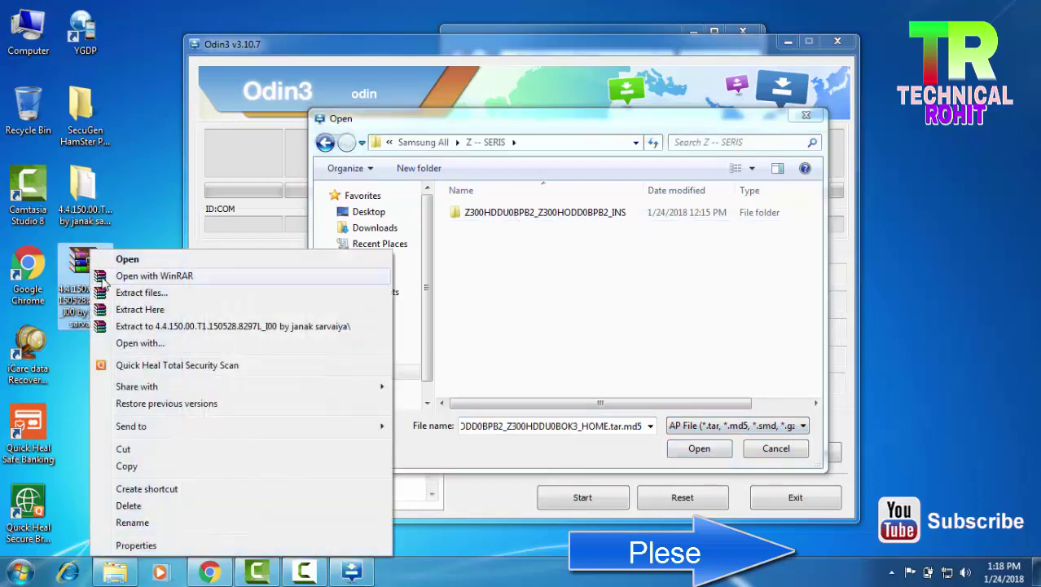
click(136, 224)
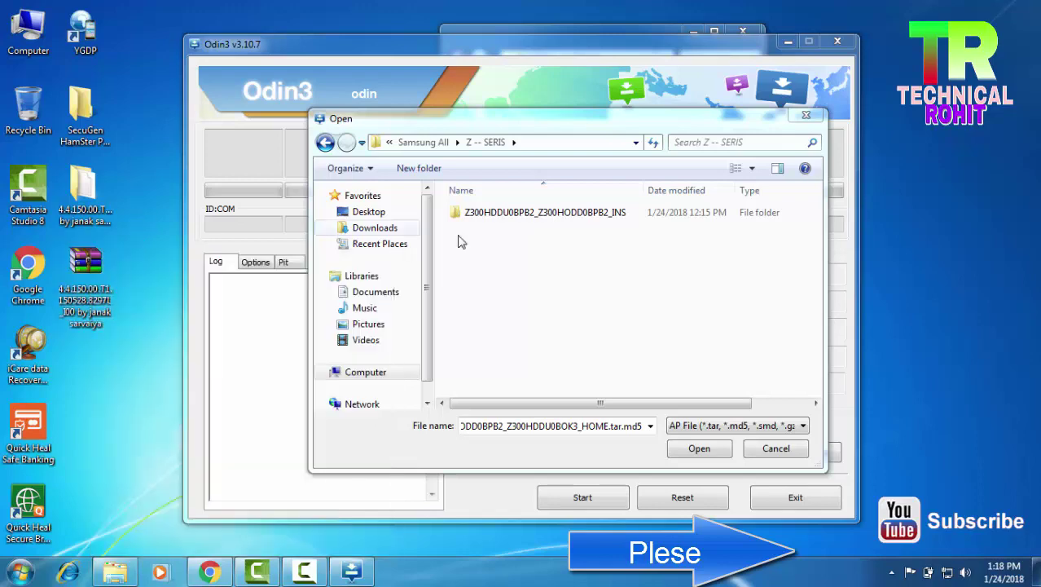
double_click(514, 215)
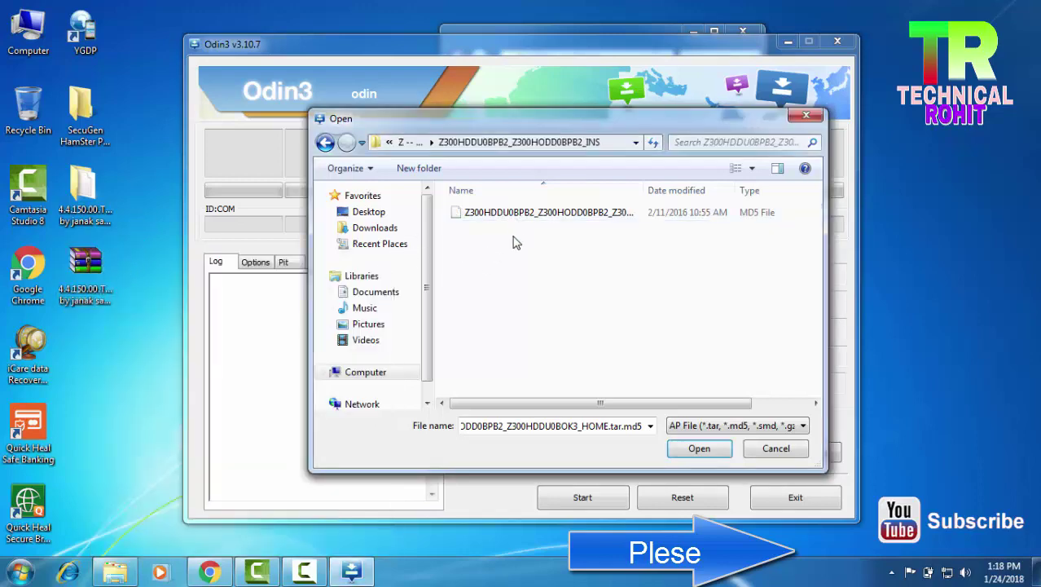
click(513, 217)
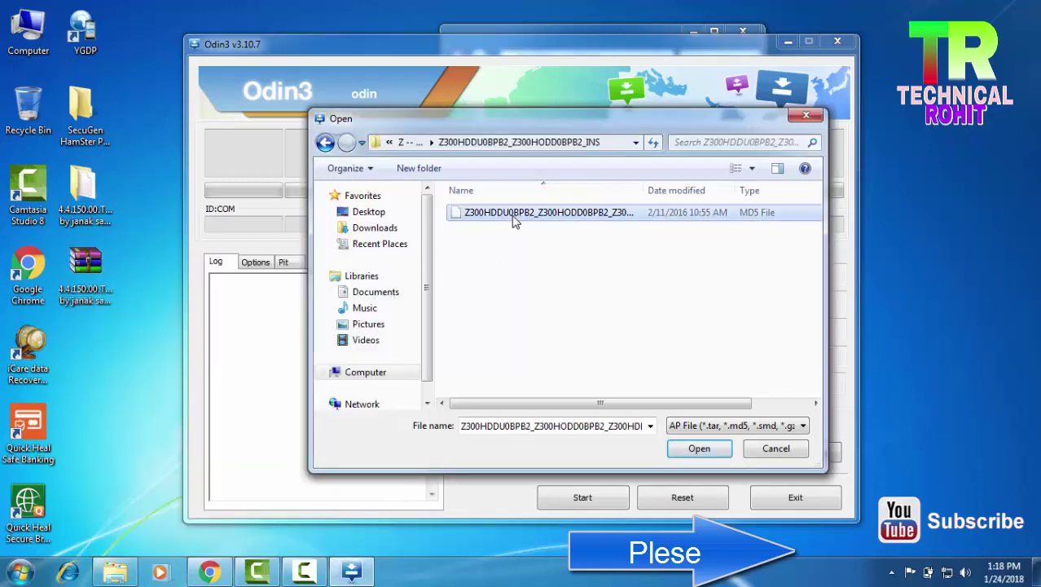
click(720, 451)
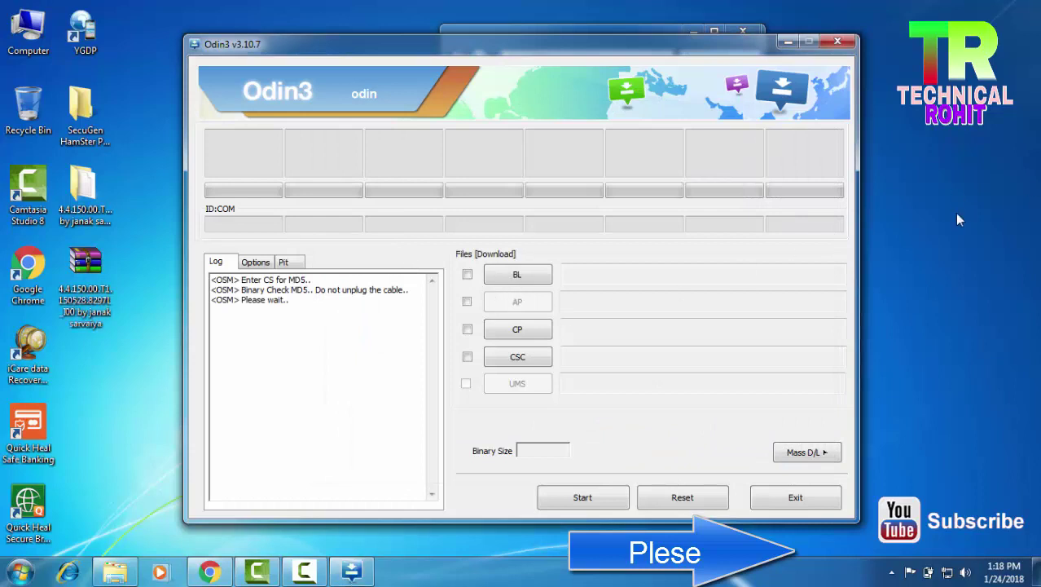
right_click(955, 212)
click(933, 220)
right_click(974, 163)
click(936, 208)
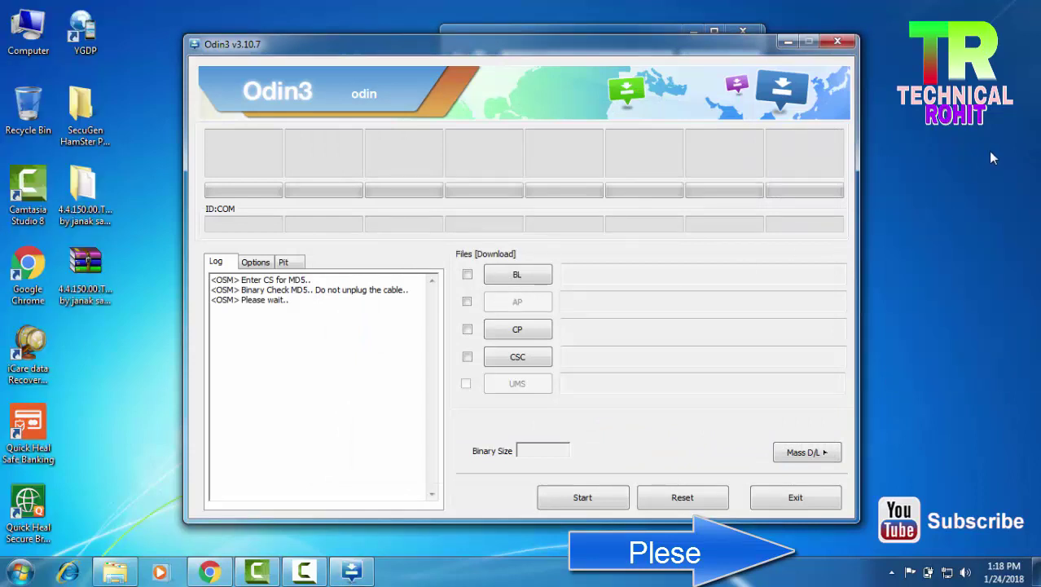
right_click(988, 151)
click(946, 188)
right_click(949, 156)
click(937, 199)
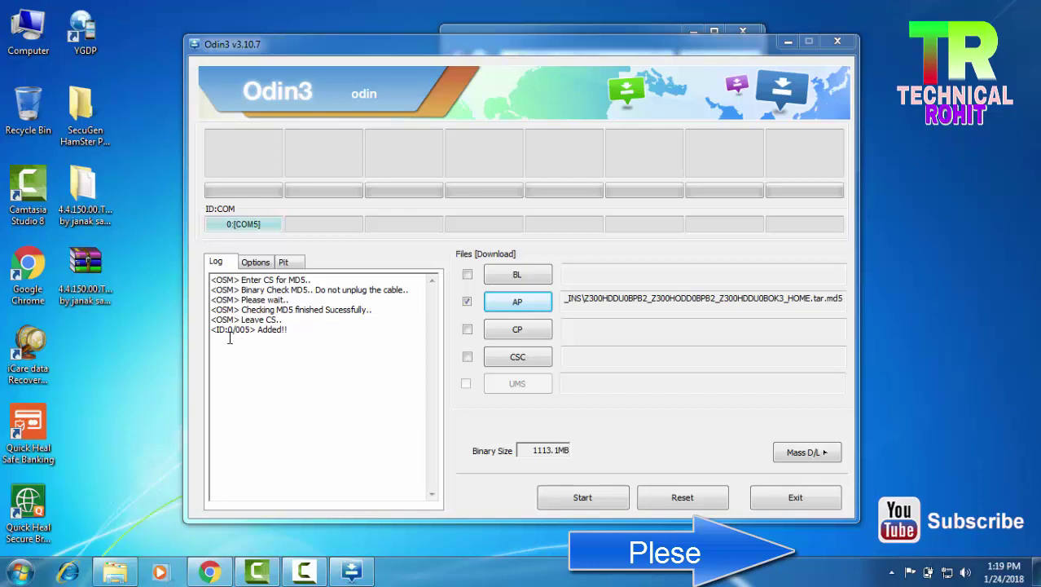
Start flashing the loaded AP firmware to the phone connected on COM5
click(595, 496)
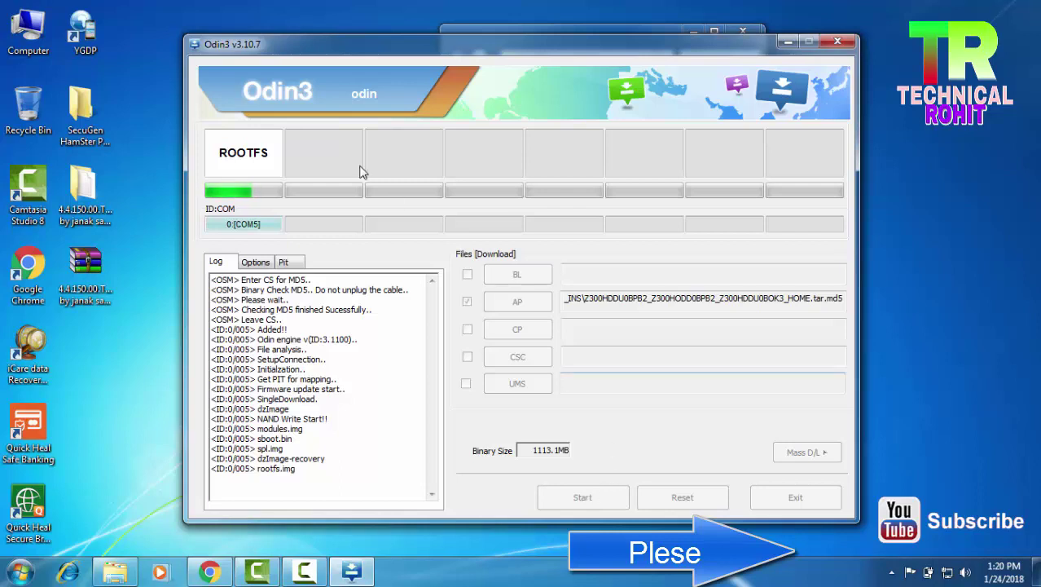
right_click(121, 52)
click(151, 91)
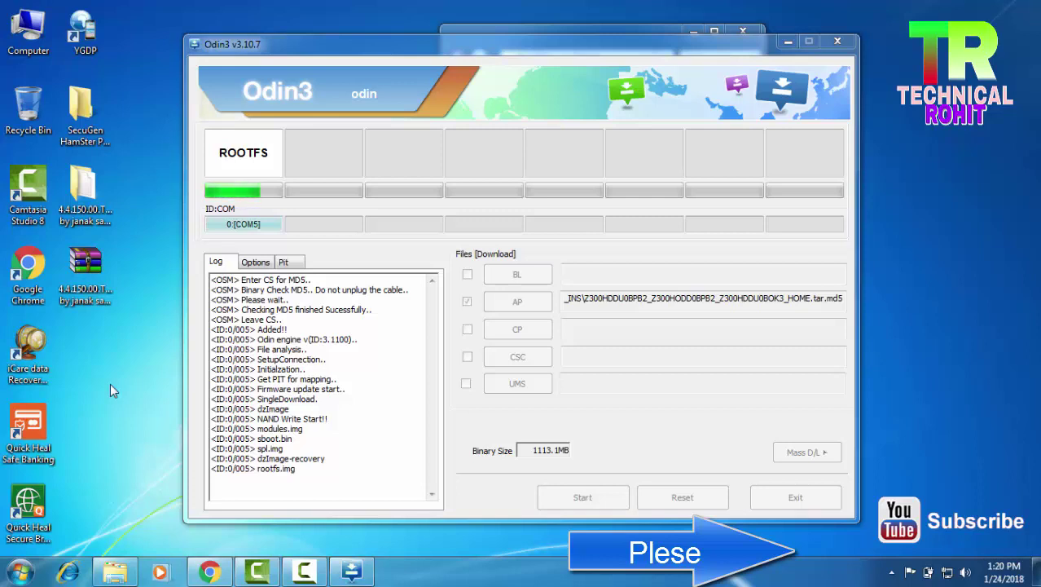
right_click(101, 365)
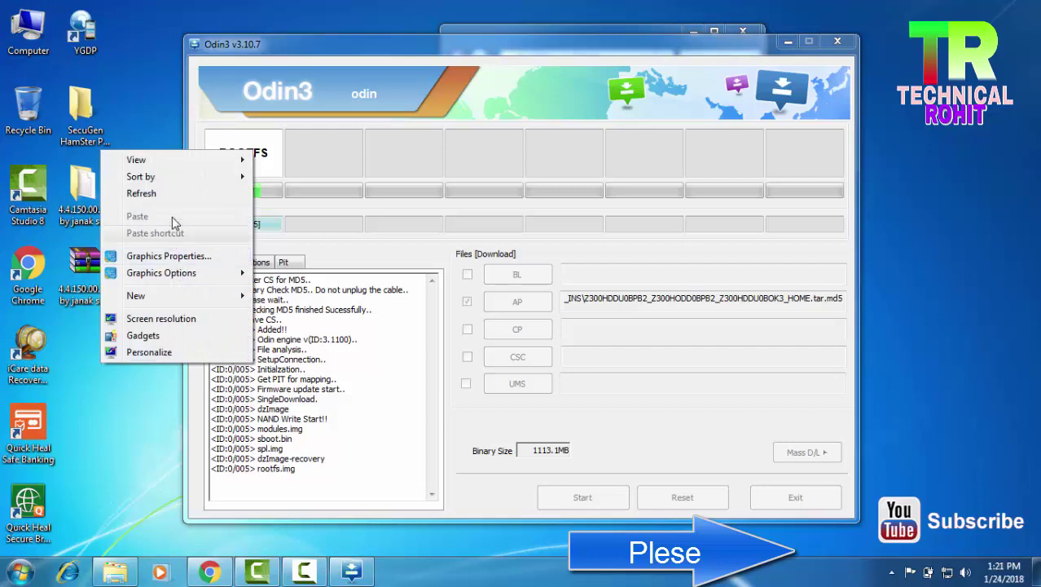
click(151, 193)
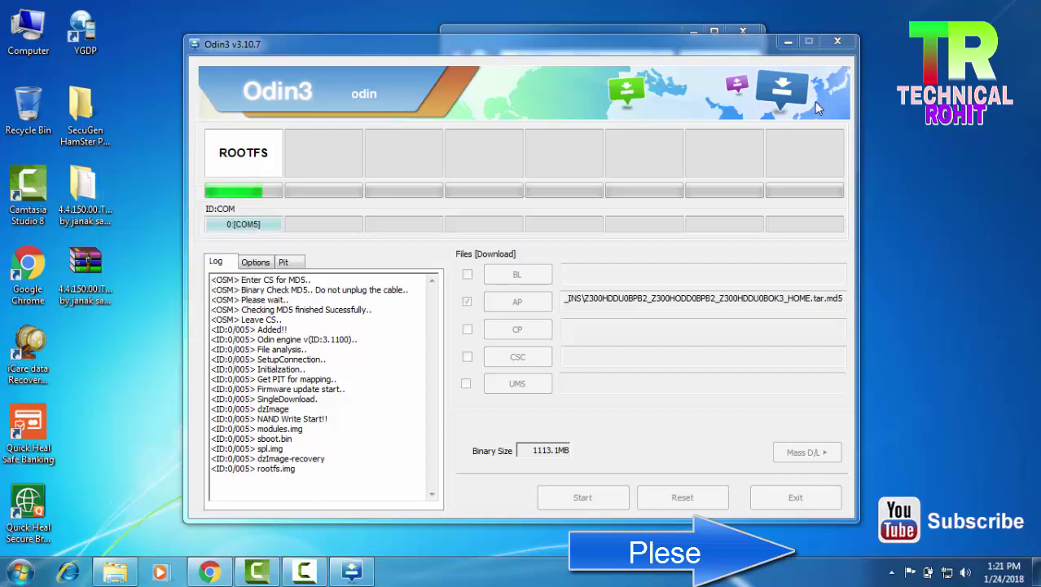
right_click(946, 129)
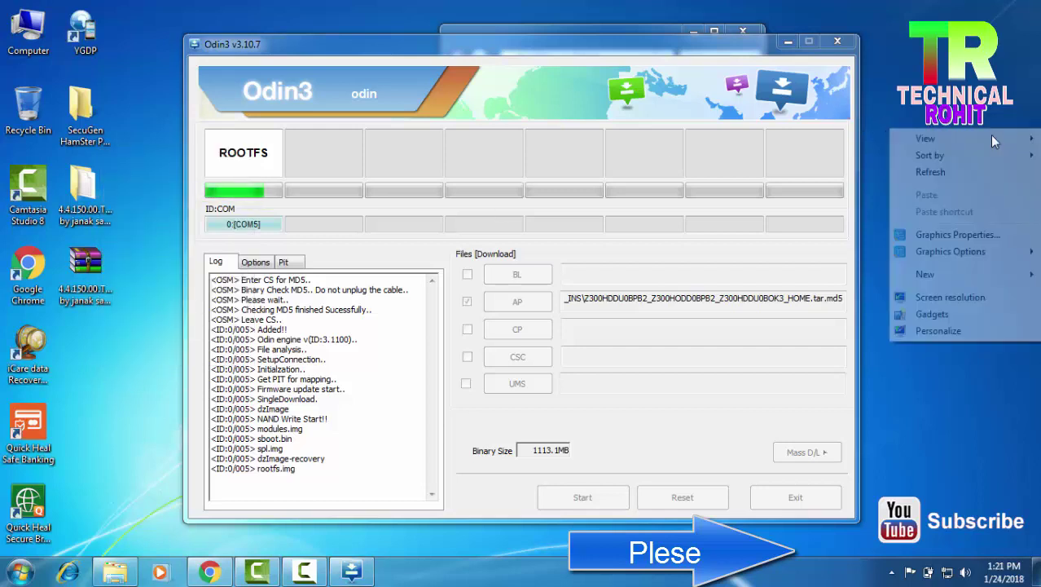
click(938, 177)
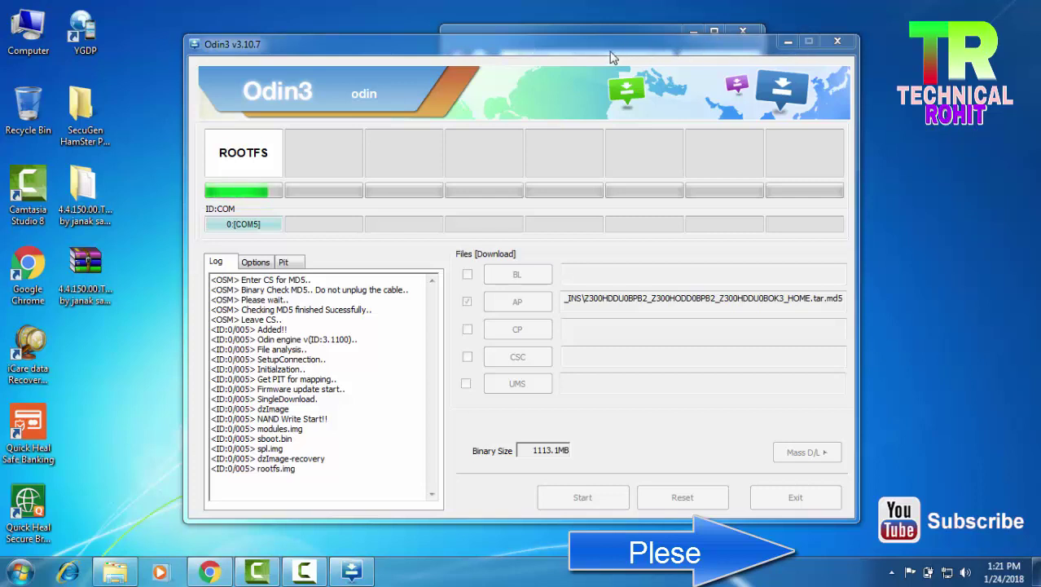
right_click(887, 105)
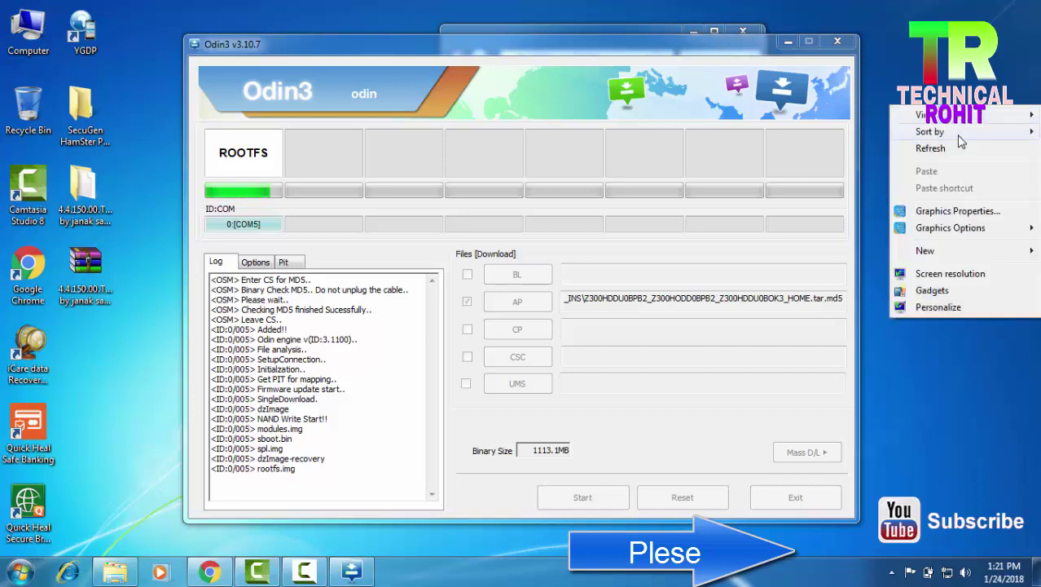
click(948, 149)
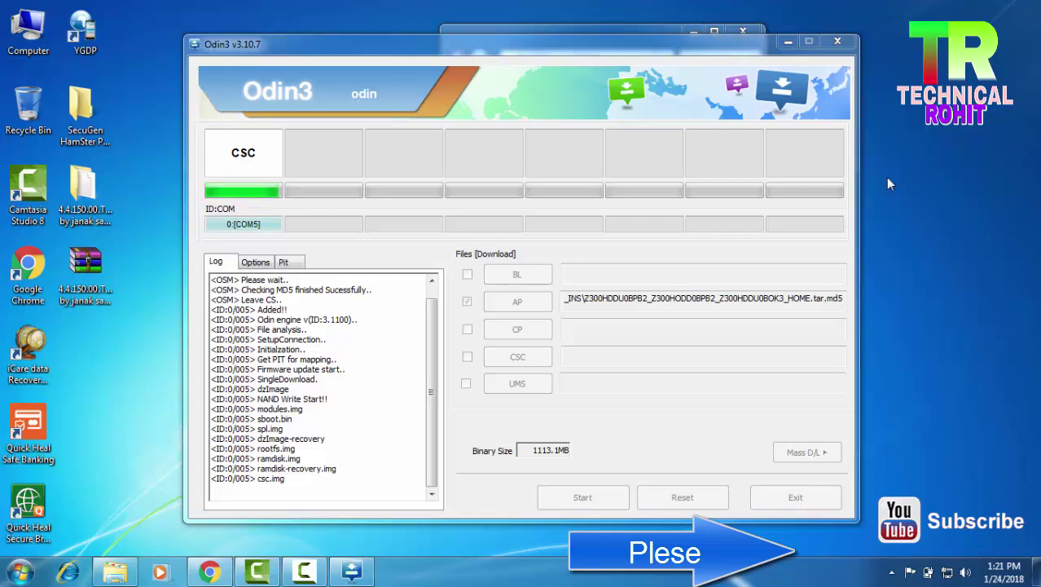
right_click(988, 93)
click(932, 138)
right_click(988, 131)
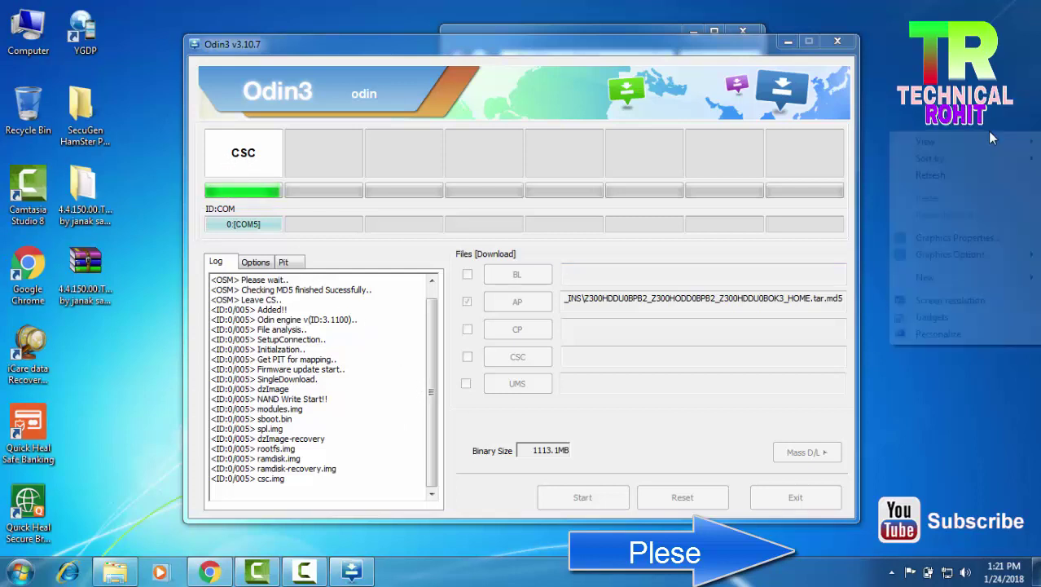
click(932, 175)
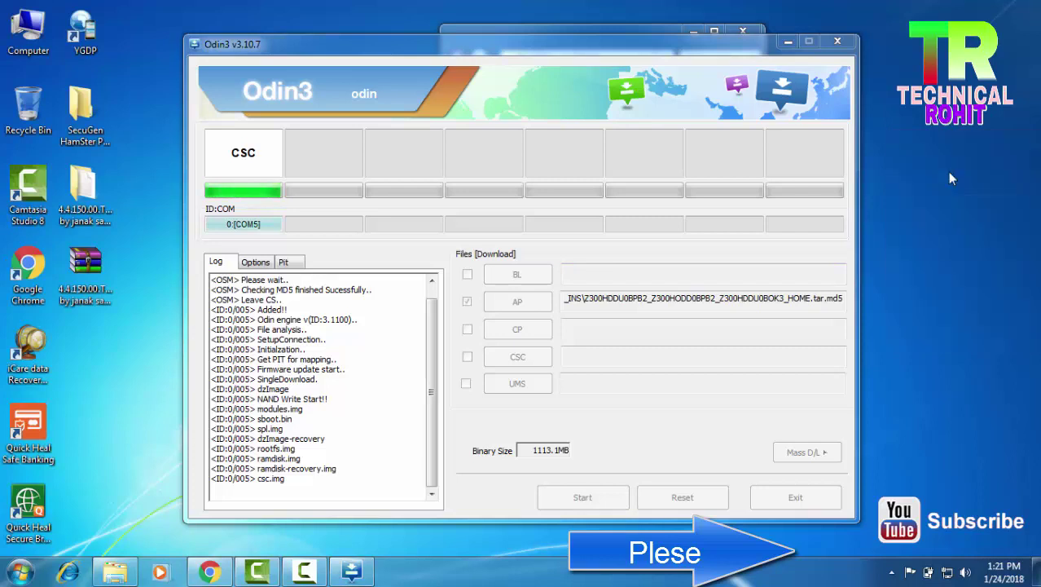
right_click(89, 363)
click(122, 194)
right_click(98, 317)
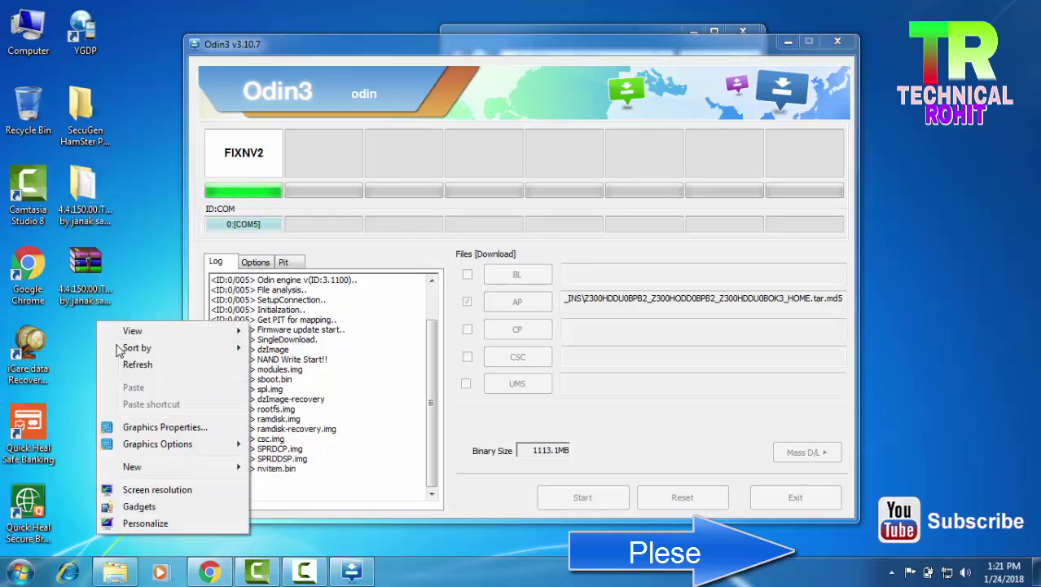
click(122, 365)
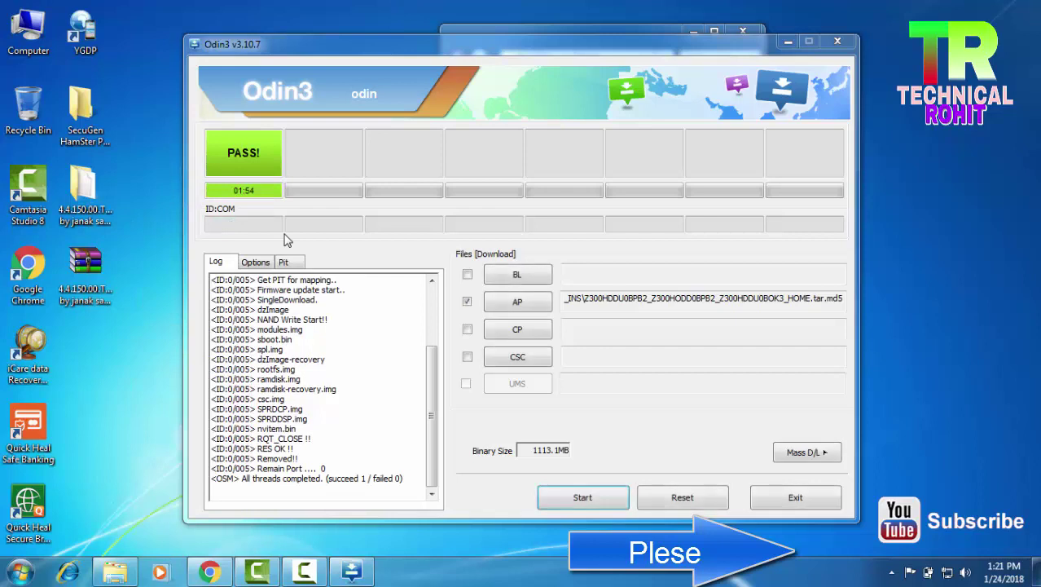